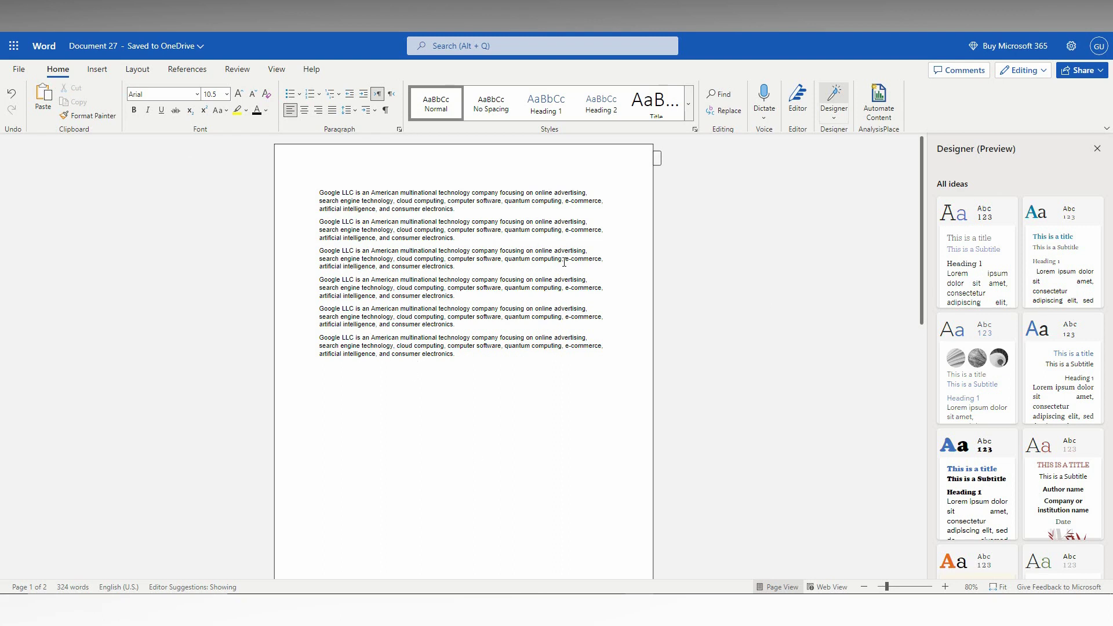
pyautogui.scroll(-3, 415, 281)
pyautogui.scroll(3, 348, 261)
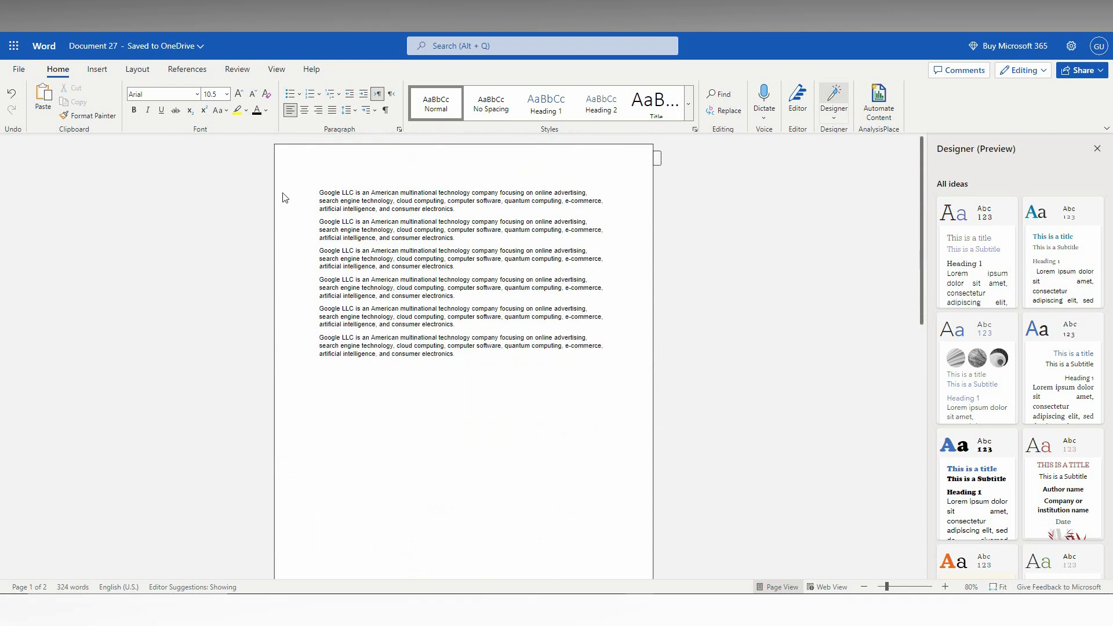
# Step: Generate the document's two-page print preview from File > Print, set to save as PDF
pyautogui.click(19, 69)
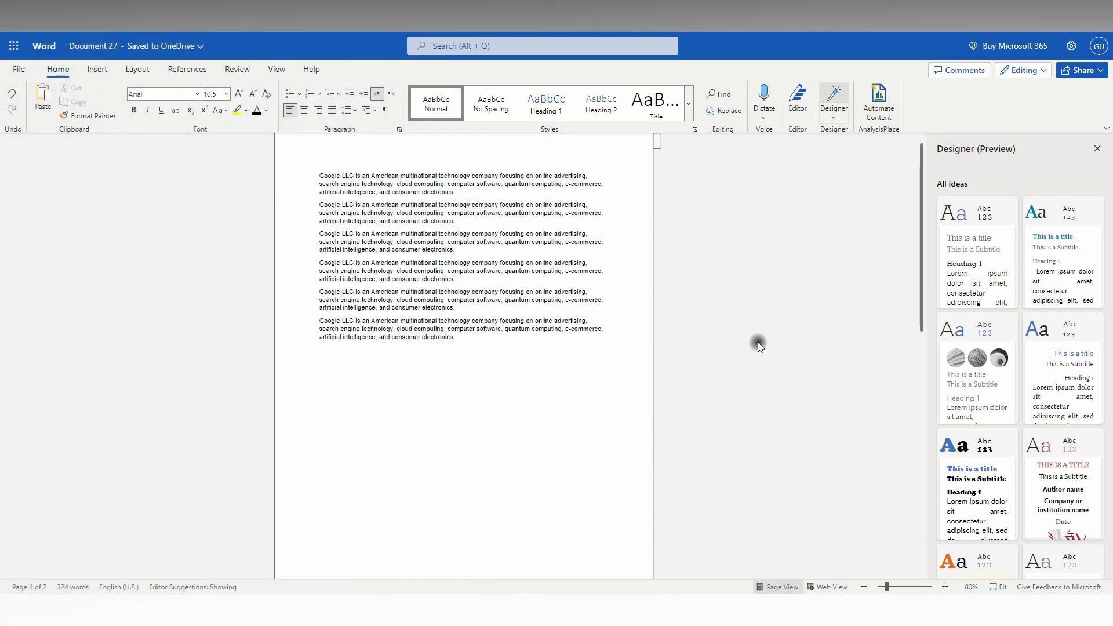
pyautogui.scroll(3, 754, 326)
pyautogui.scroll(-2, 652, 313)
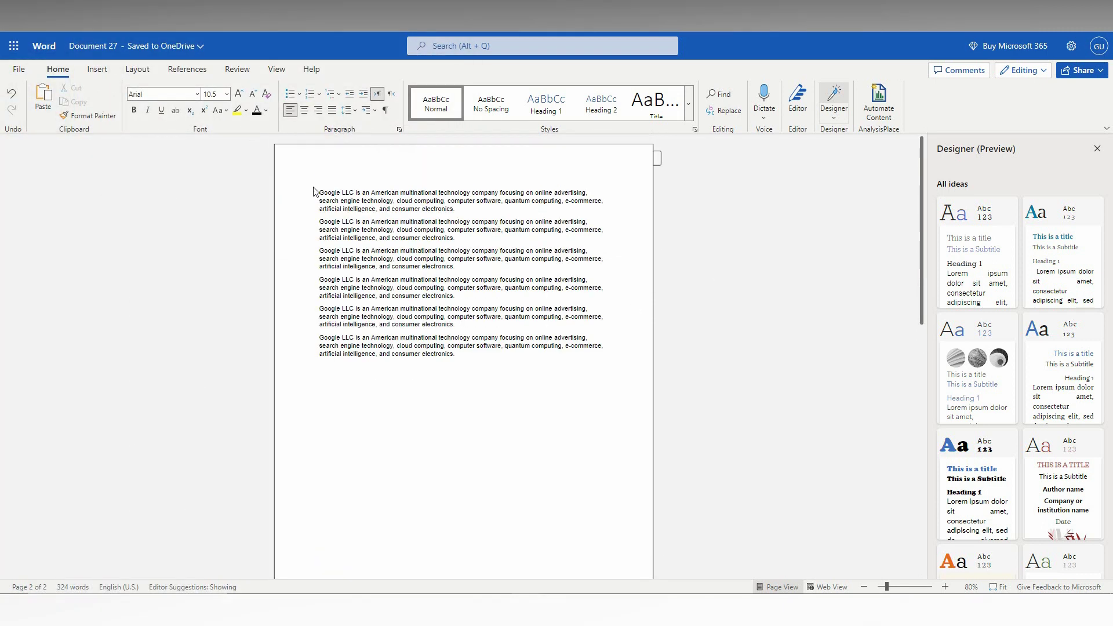
pyautogui.click(19, 70)
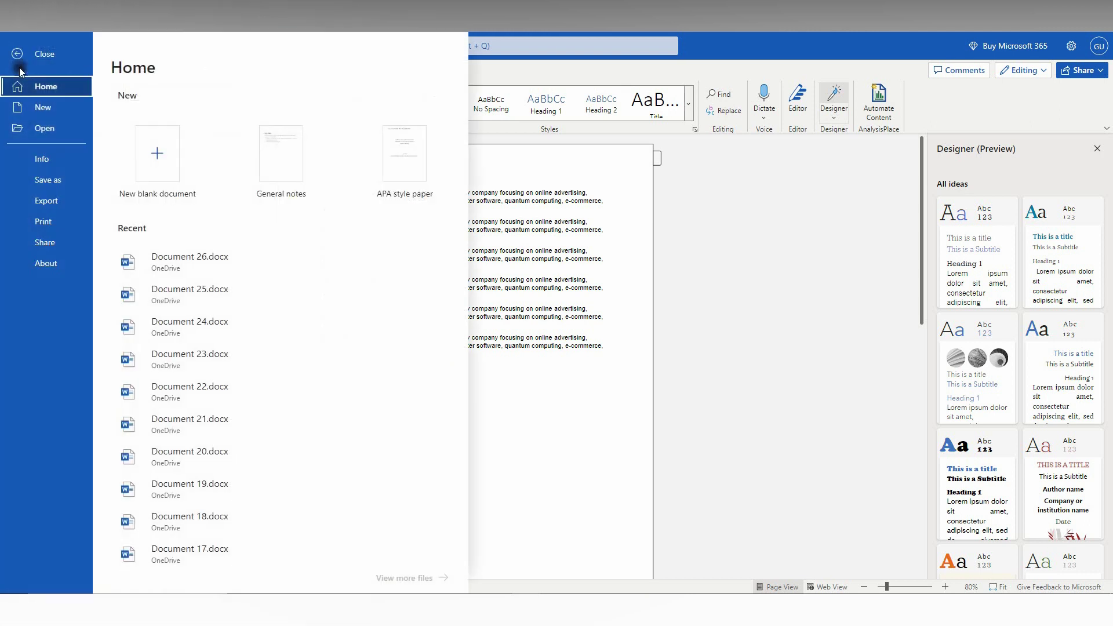
pyautogui.click(53, 219)
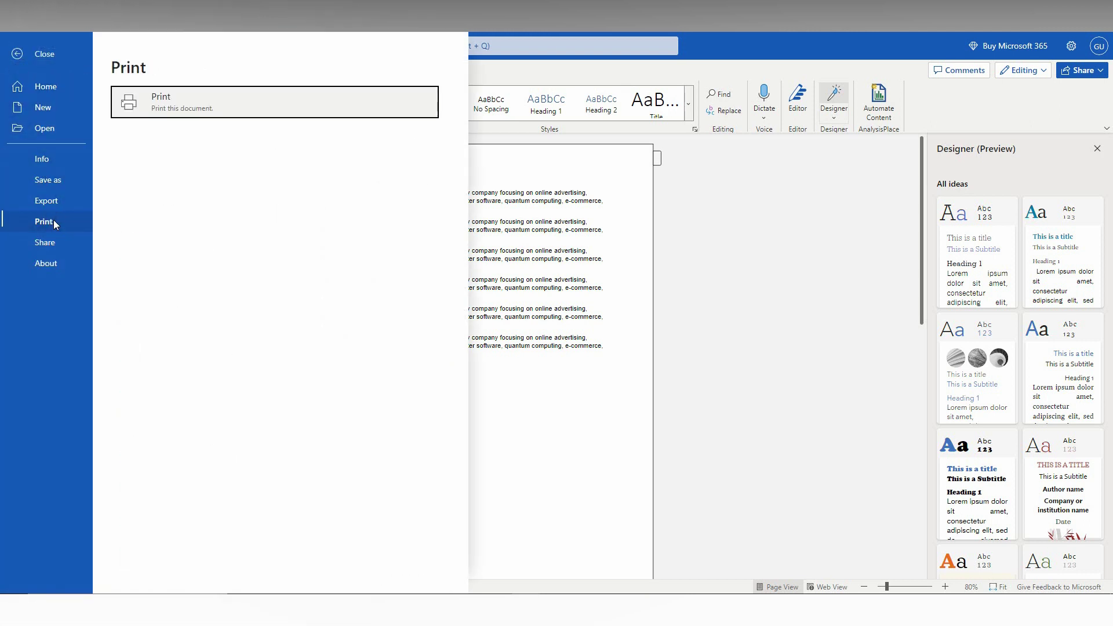
pyautogui.click(187, 104)
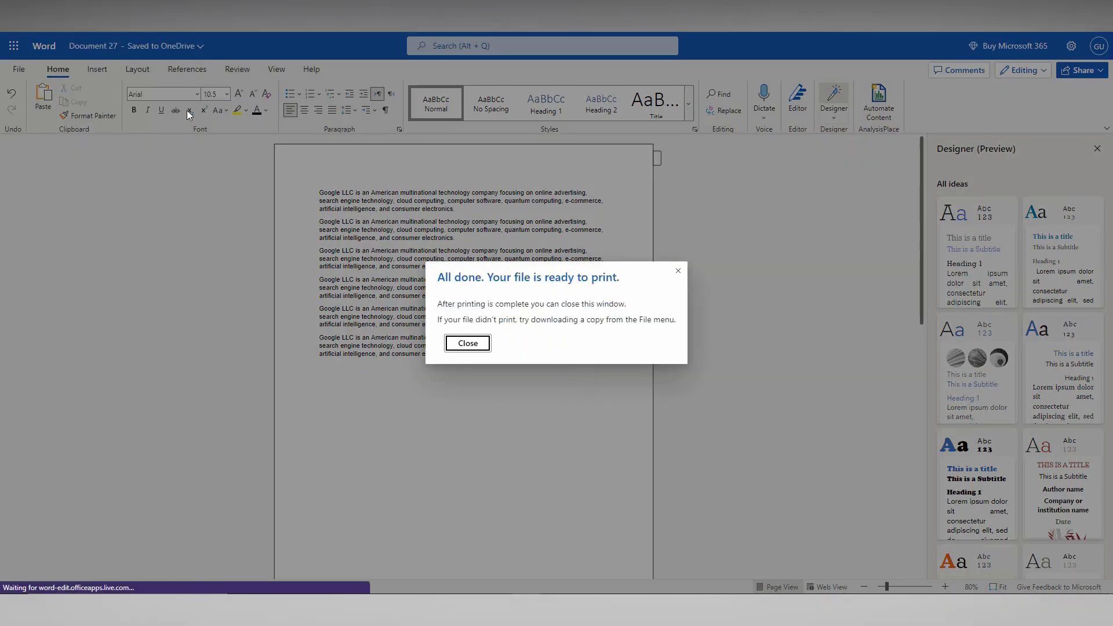
pyautogui.click(468, 344)
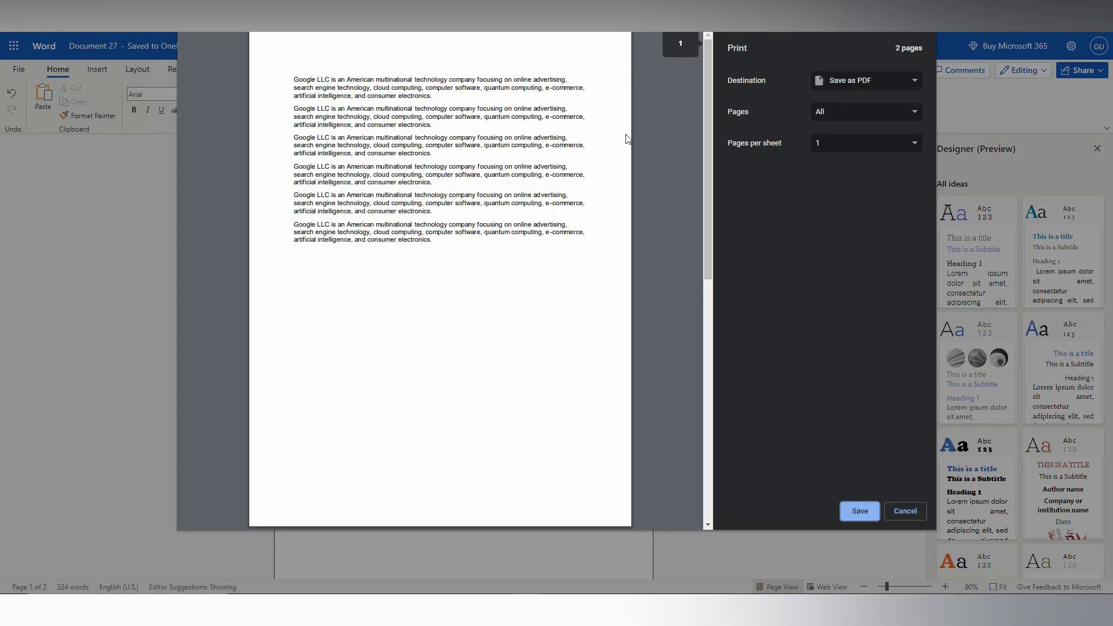
pyautogui.moveTo(707, 172)
pyautogui.mouseDown()
pyautogui.moveTo(722, 439)
pyautogui.moveTo(708, 63)
pyautogui.mouseUp()
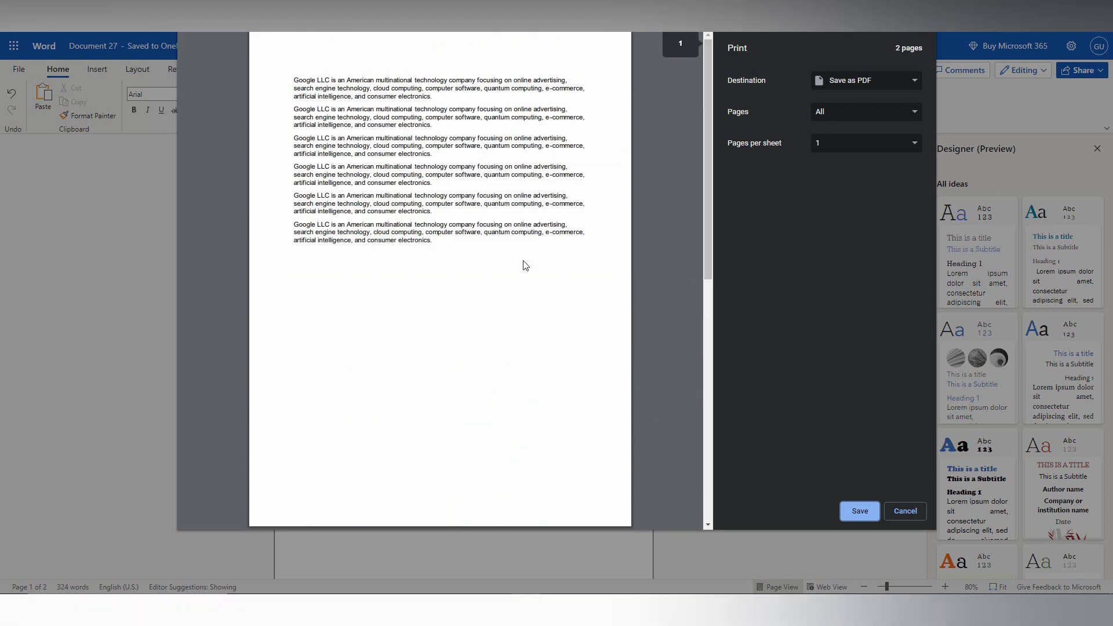
# Step: Change the Pages setting to a custom range covering only page 1
pyautogui.click(855, 111)
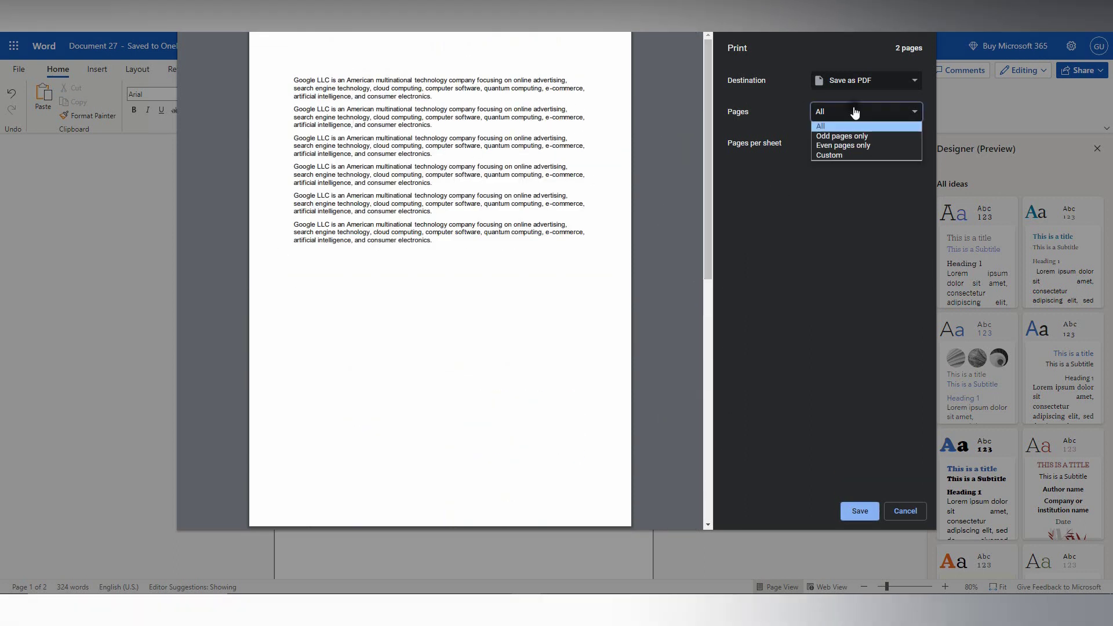
pyautogui.click(851, 155)
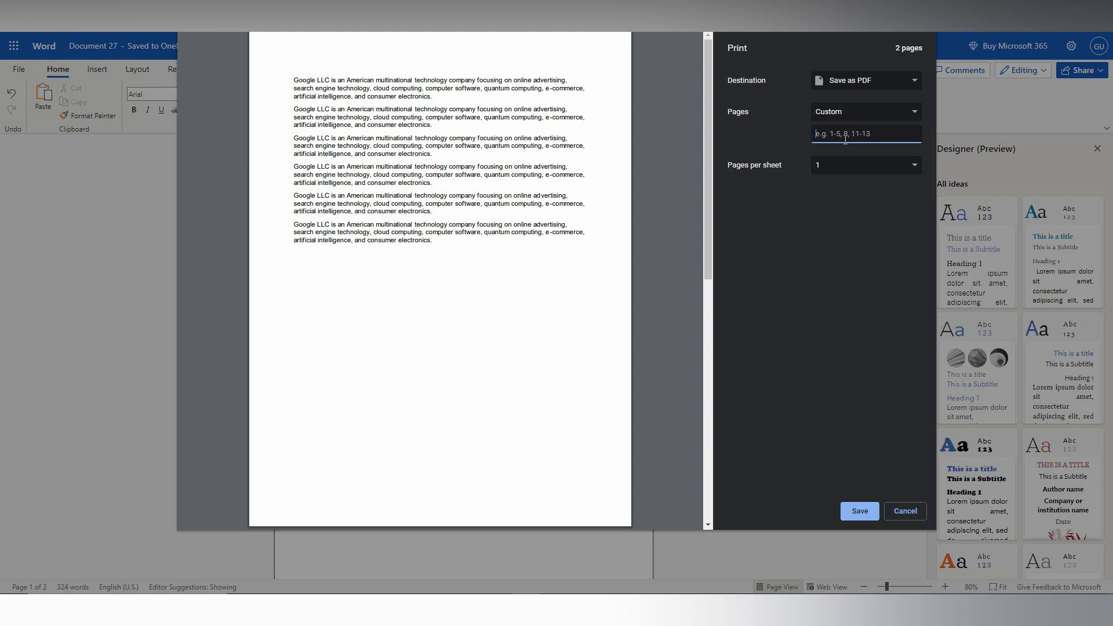
pyautogui.write('2')
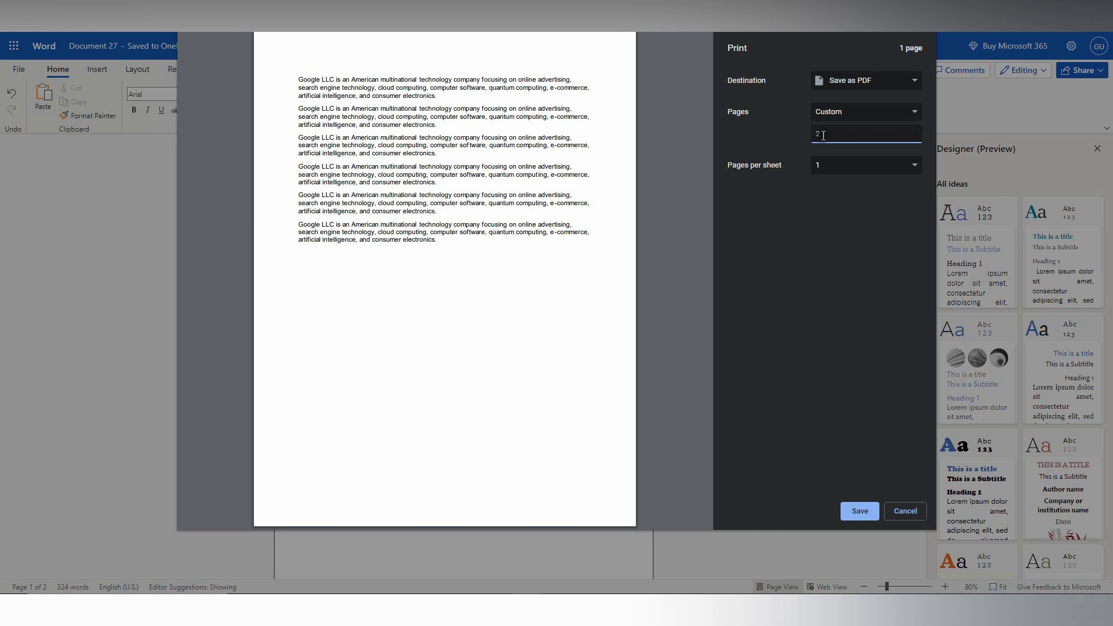
pyautogui.write('1')
# Step: Confirm page 1, then close the Save As window and cancel printing without saving
pyautogui.click(681, 257)
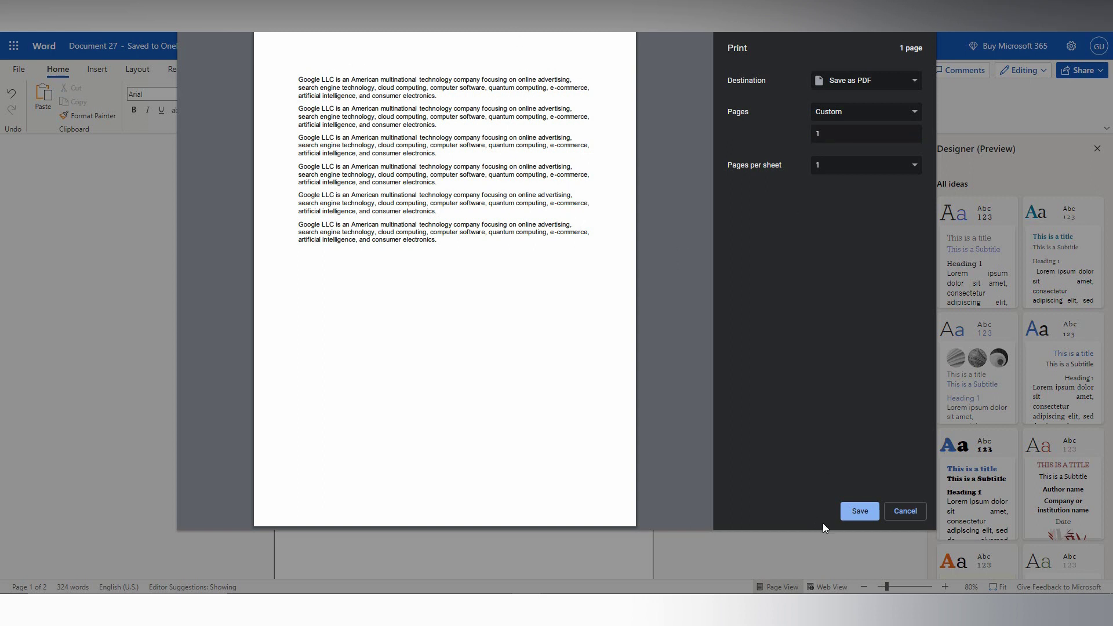
pyautogui.click(859, 510)
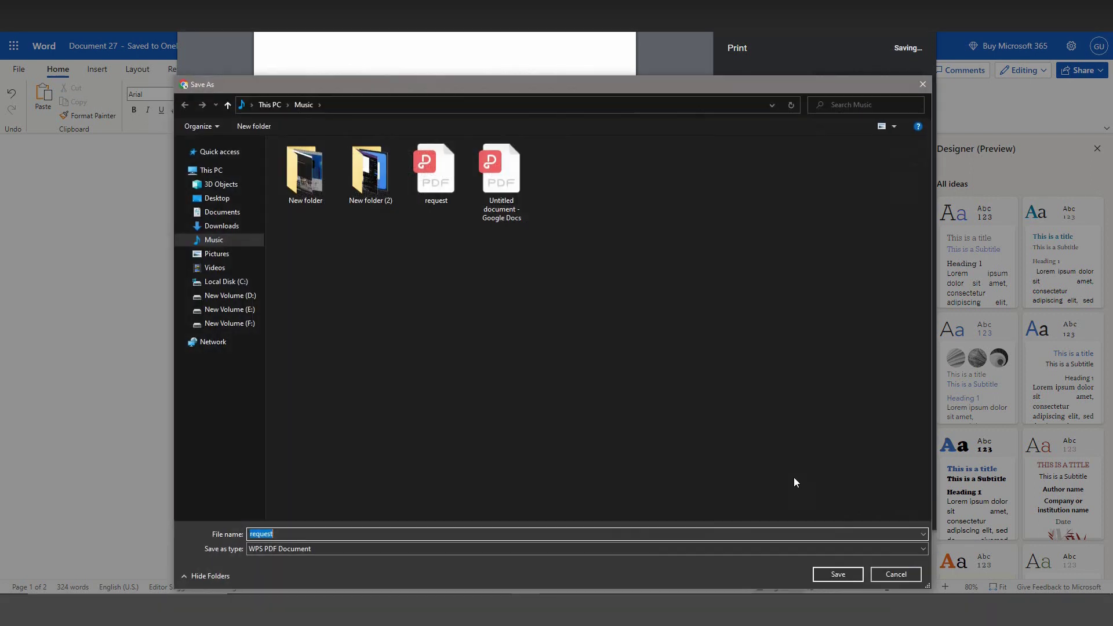
pyautogui.click(922, 83)
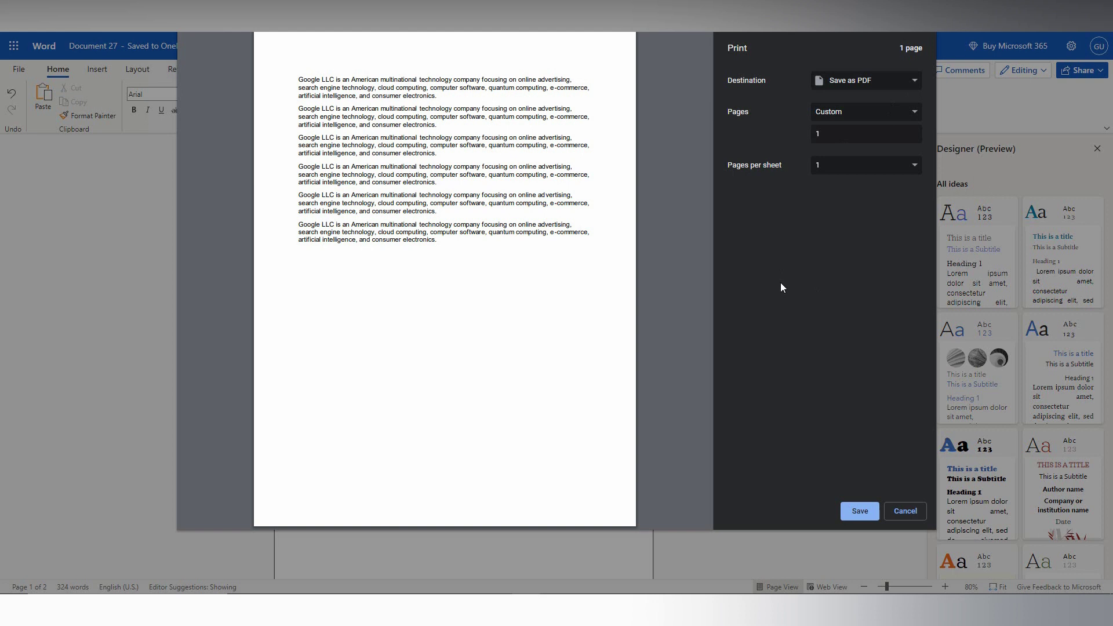
pyautogui.click(905, 511)
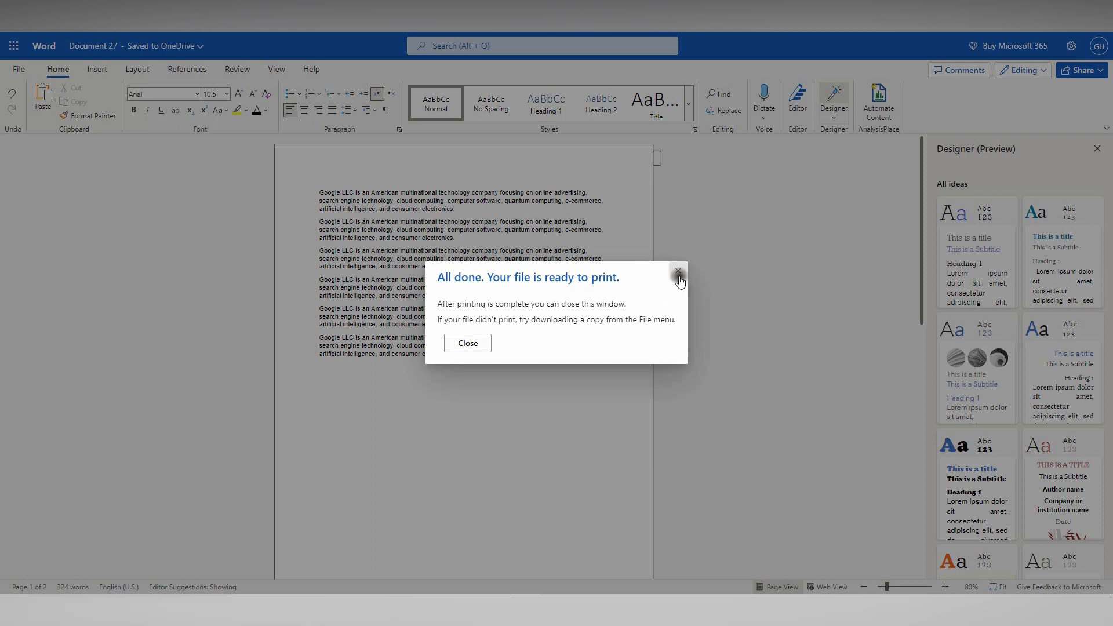
# Step: Dismiss the ready-to-print notice and regenerate the print preview from File > Print
pyautogui.click(678, 271)
pyautogui.click(17, 69)
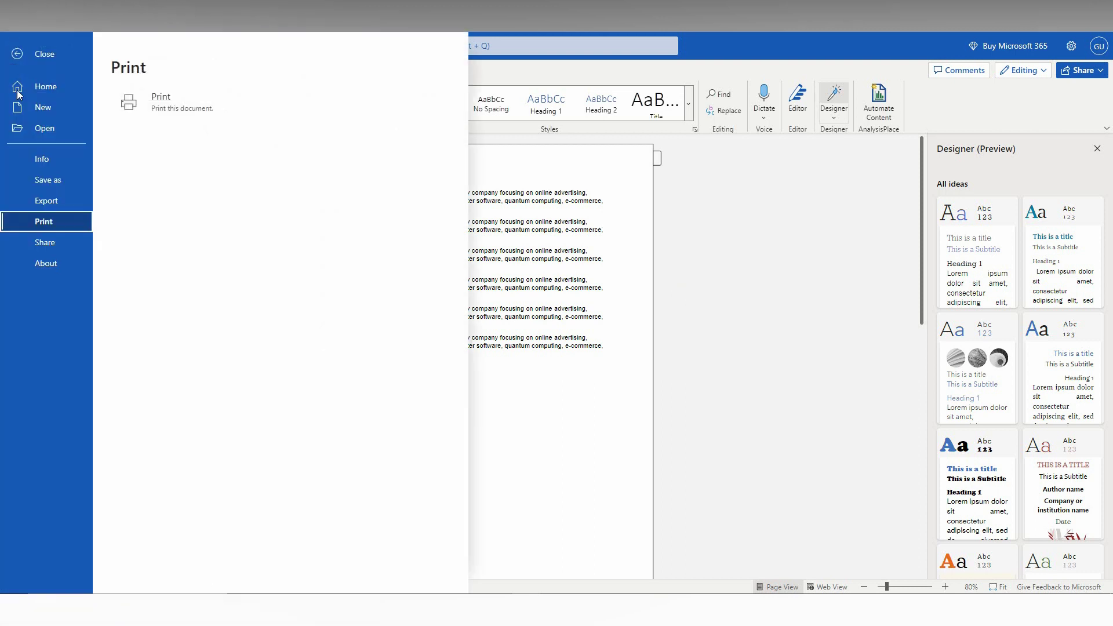
pyautogui.click(135, 100)
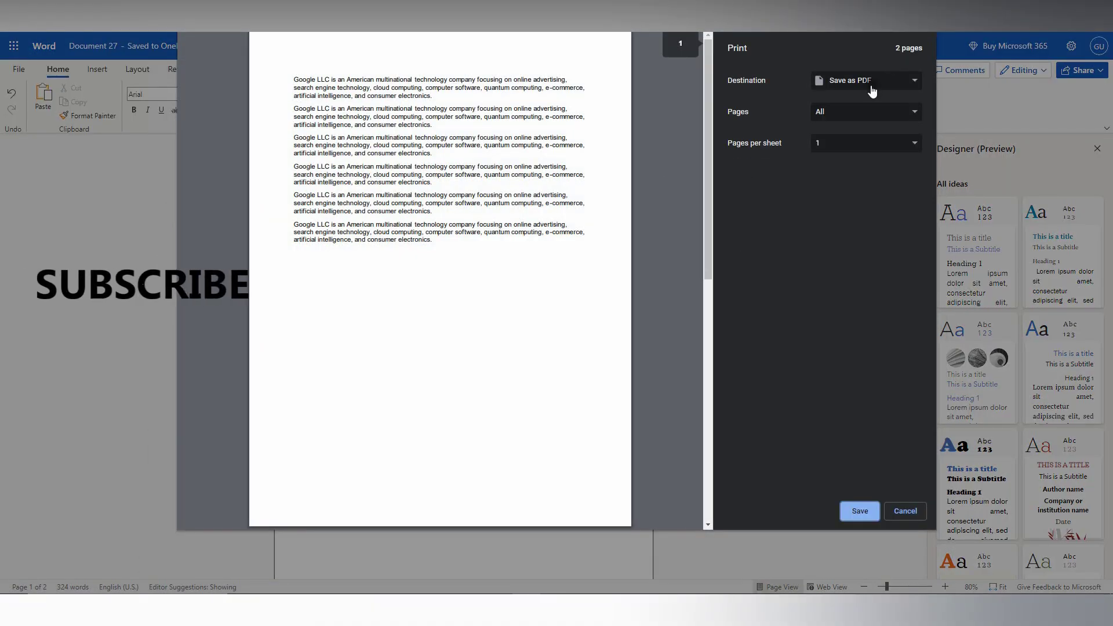
# Step: Browse more print destinations, then close that list, keeping Save as PDF
pyautogui.click(865, 80)
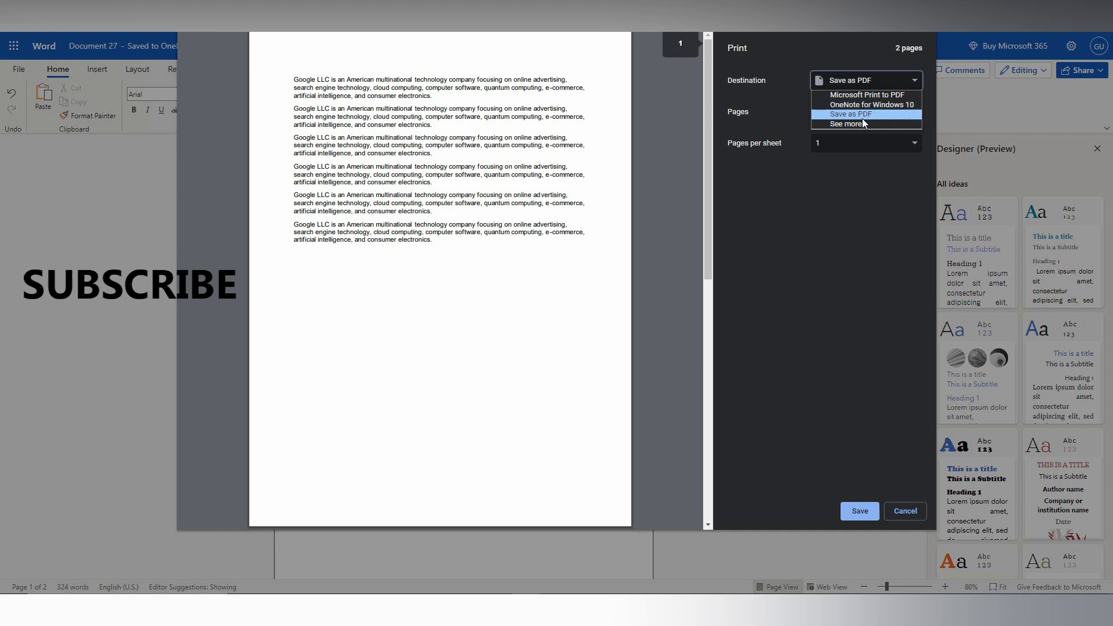
pyautogui.click(848, 124)
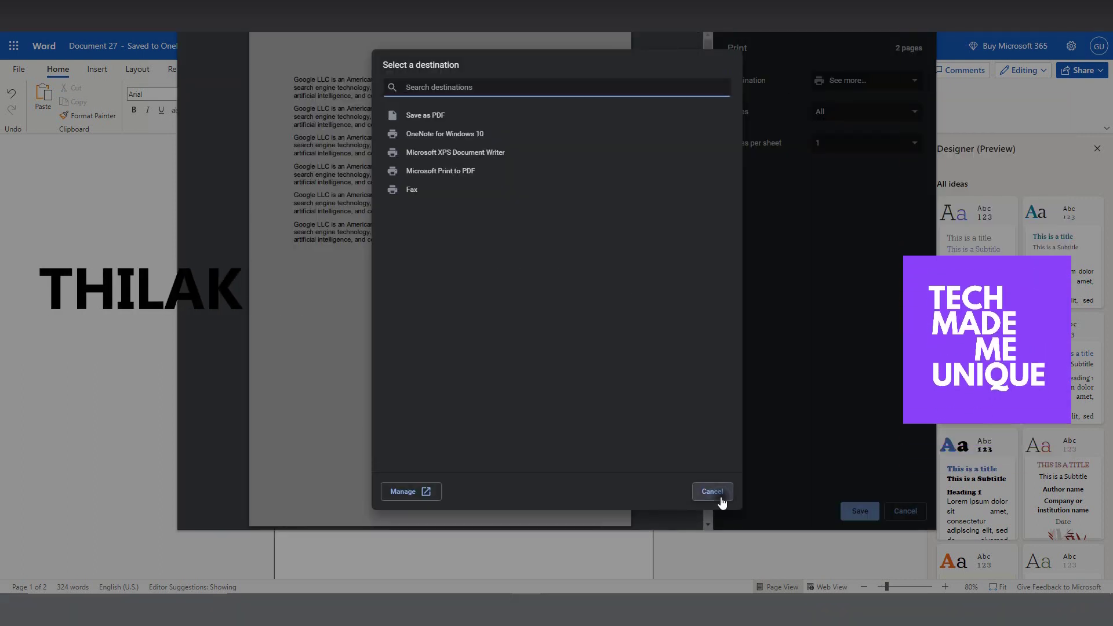
pyautogui.click(712, 491)
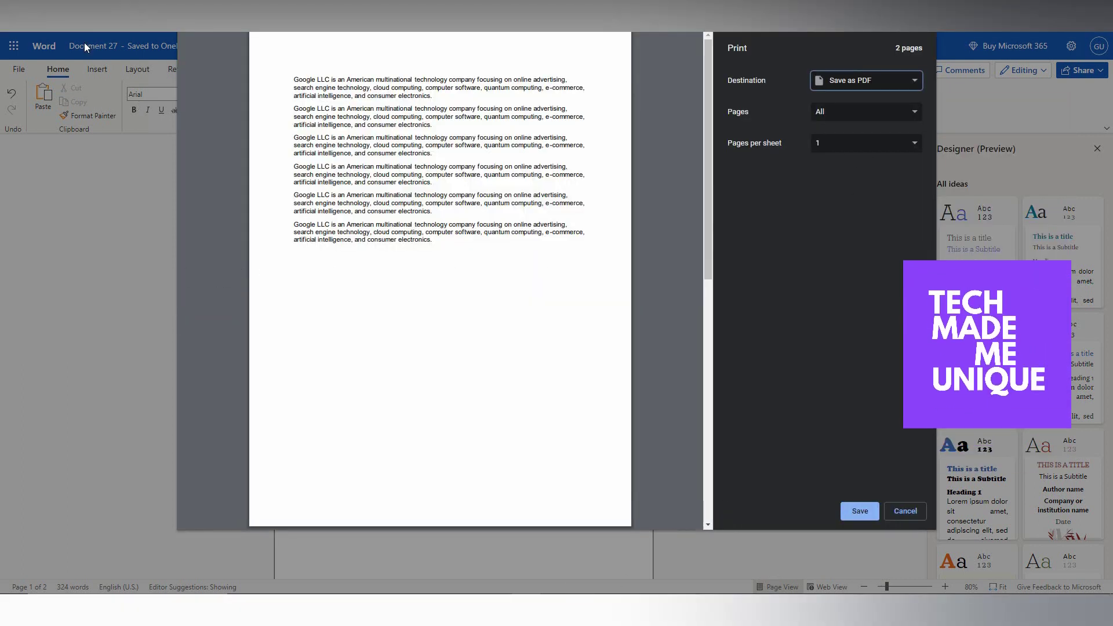